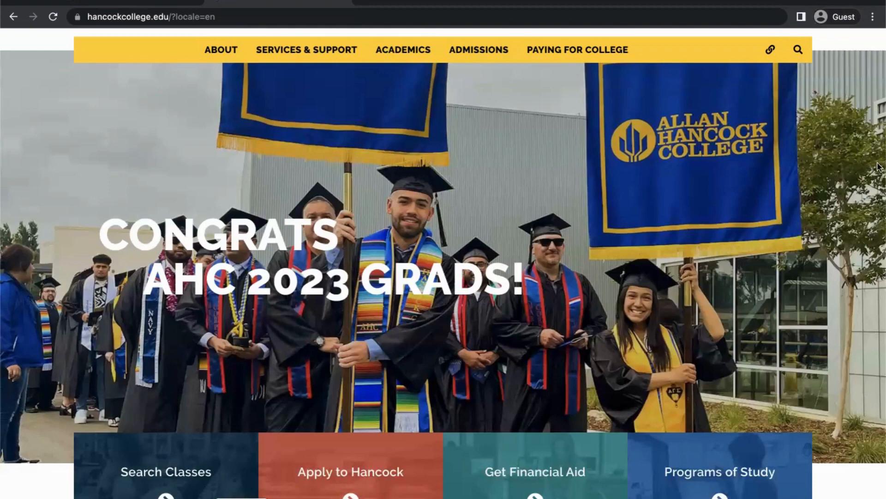
Step: Open the Apply to Hancock page on the college website and choose the First Time Student category
scroll(878, 163, "down", 1)
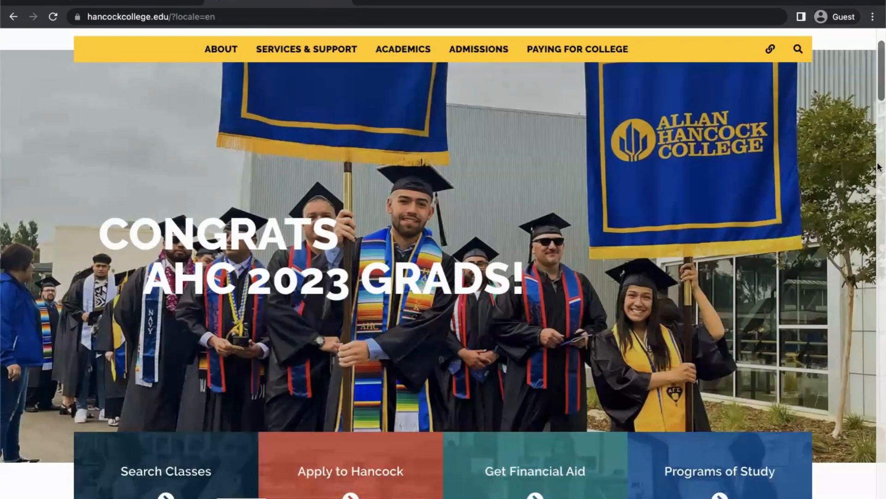
scroll(877, 166, "down", 1)
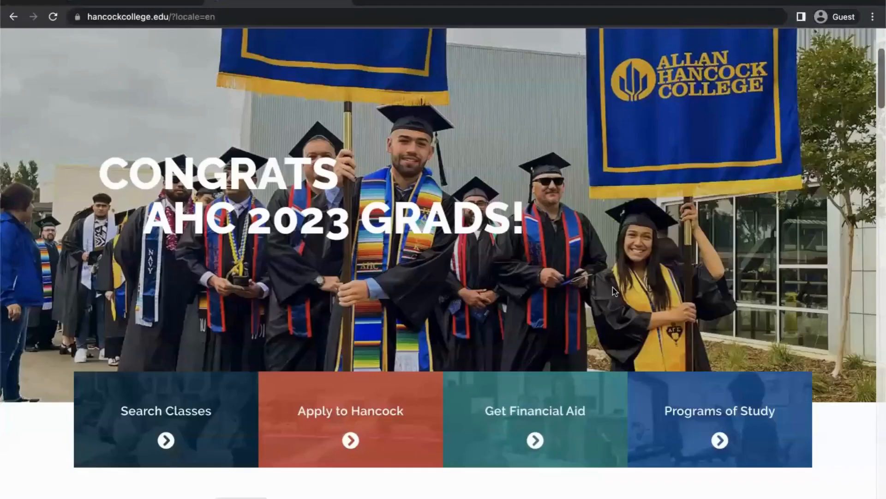
left_click(415, 390)
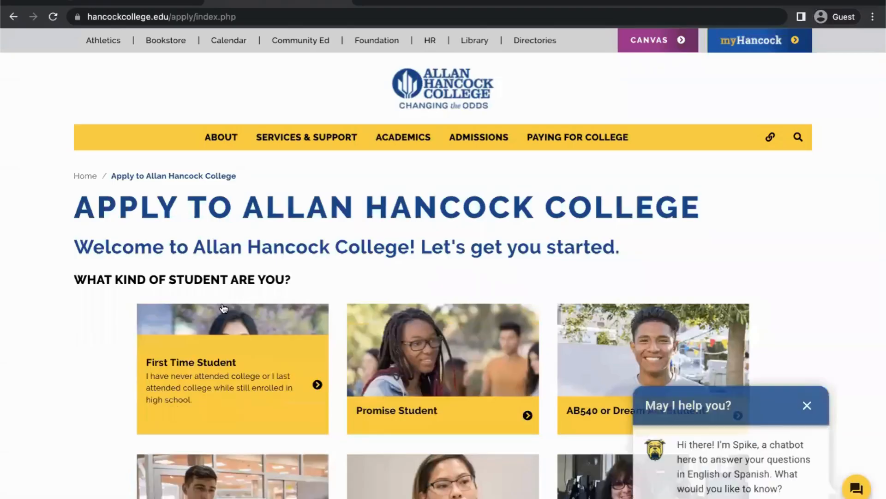
left_click(287, 318)
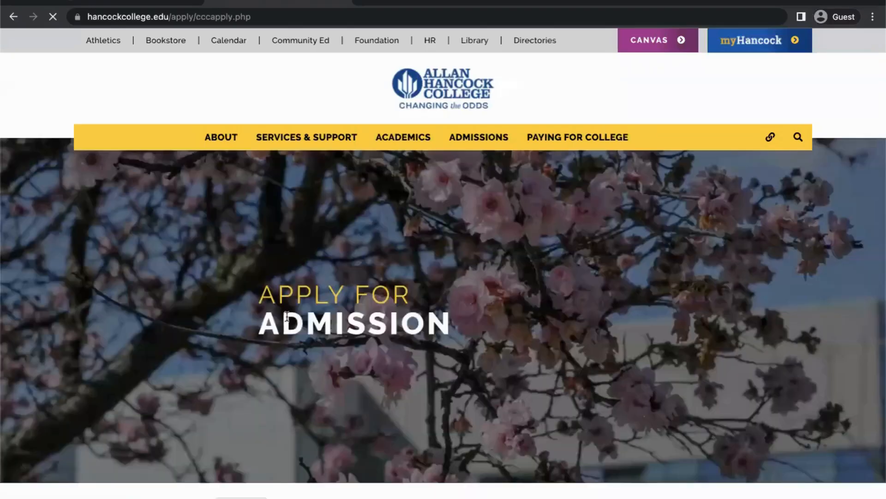
Step: Go to the Apply for Admission portal and open the Allan Hancock College application at its Enrollment page
scroll(286, 317, "down", 1)
scroll(286, 317, "down", 10)
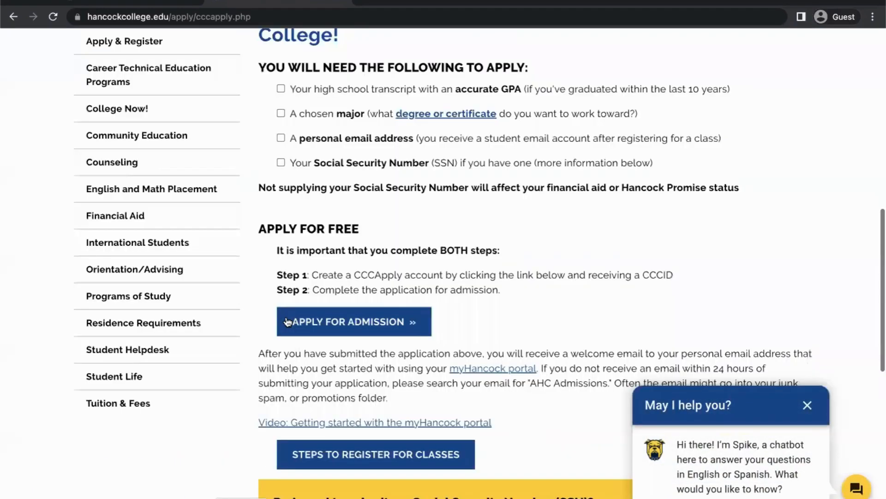
left_click(421, 322)
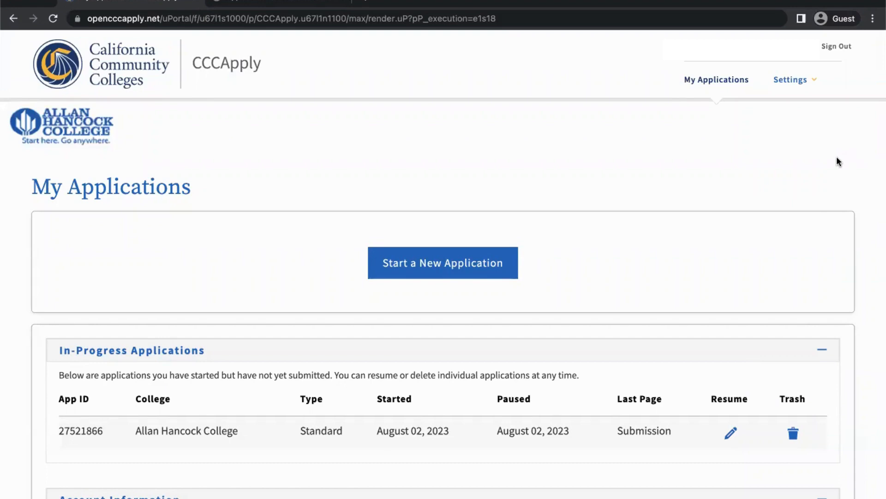
left_click(511, 263)
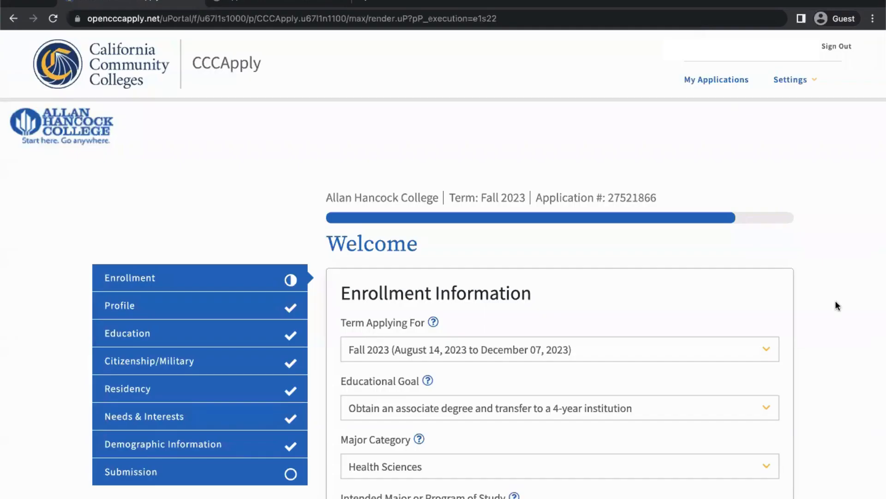
Step: Check the term options and select "Obtain an associate degree and transfer to a 4-year institution" as the educational goal
scroll(835, 300, "down", 3)
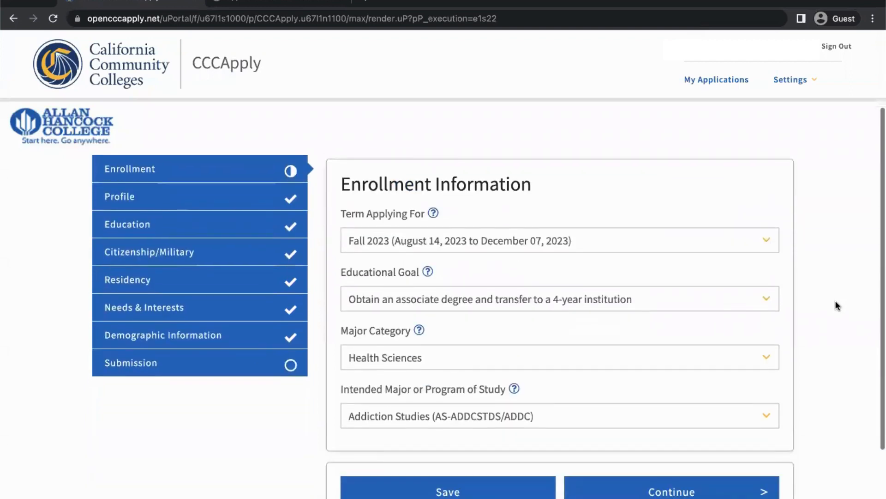
left_click(759, 231)
left_click(759, 233)
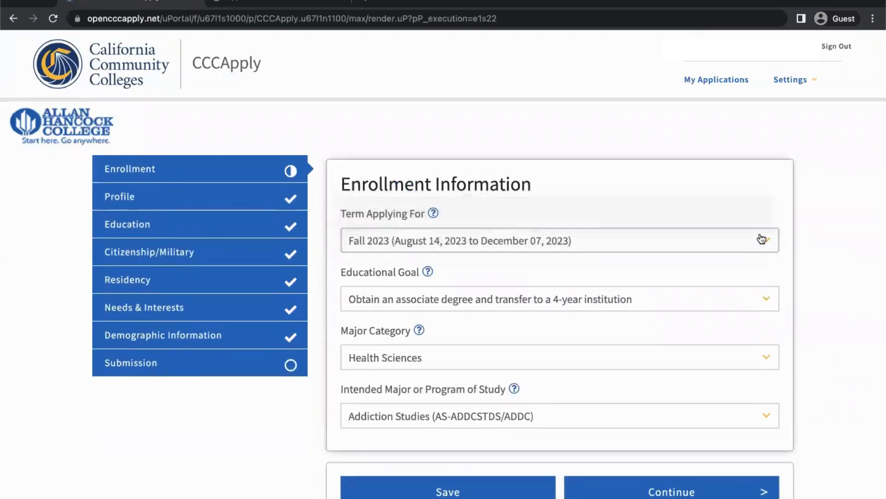
left_click(766, 300)
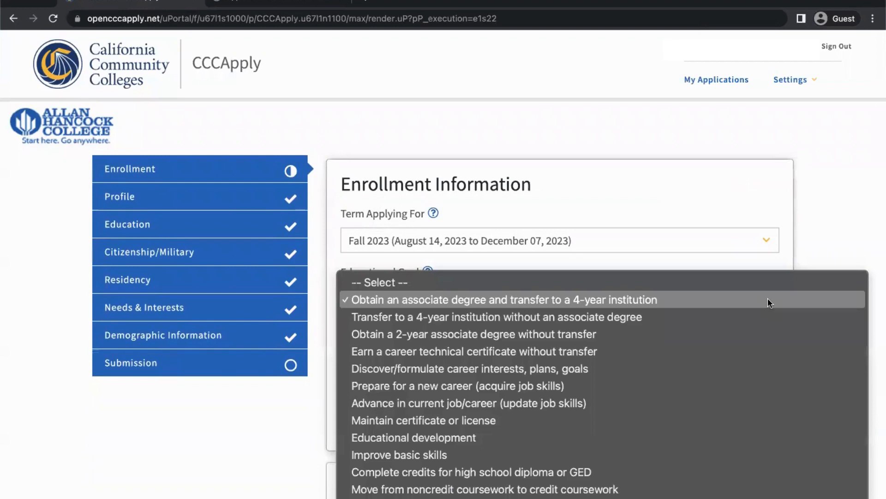
left_click(768, 300)
Step: Select Addiction Studies (AS-ADDCSTDS/ADDC) as the intended major and continue to the Profile section
scroll(770, 303, "down", 1)
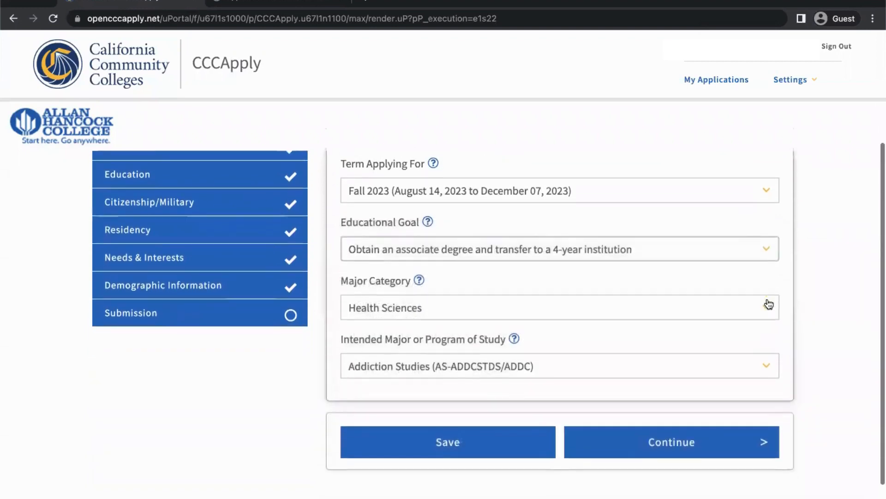
left_click(766, 367)
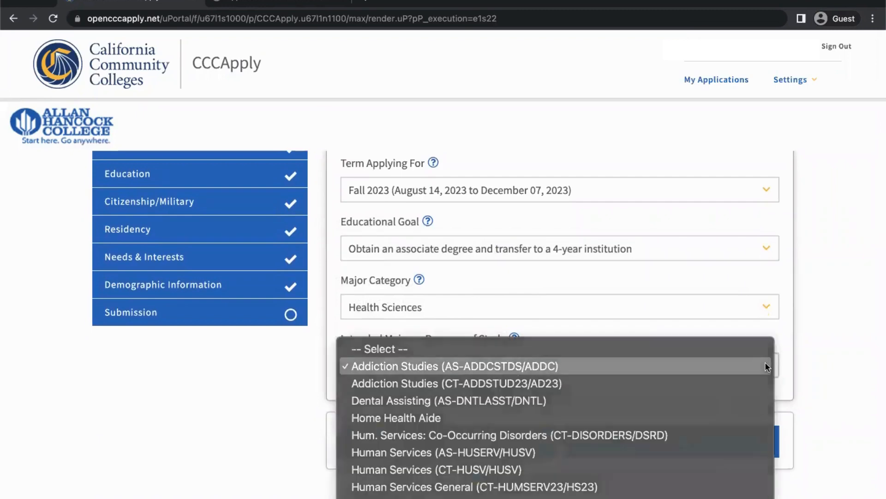
left_click(767, 367)
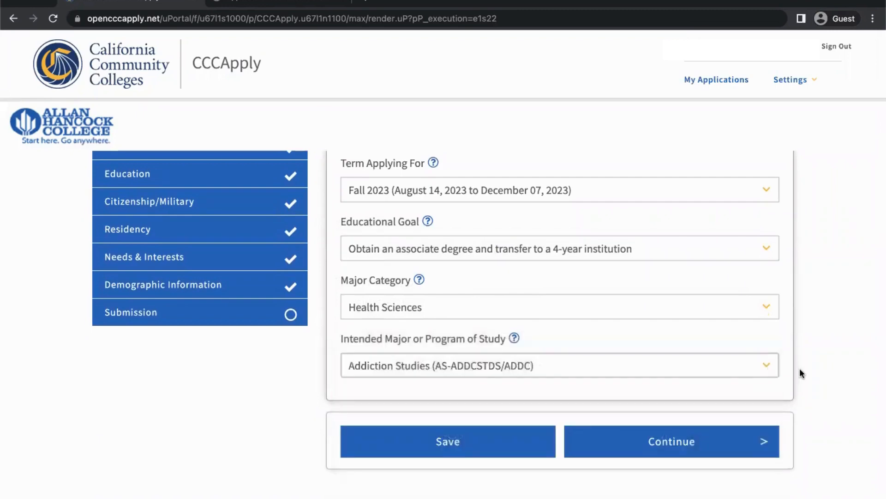
left_click(686, 441)
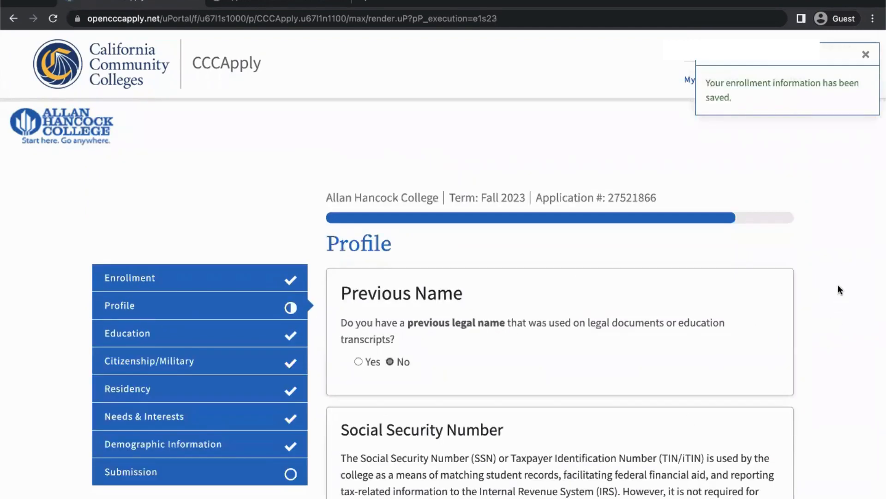
Step: Review the previous name, Social Security Number and current mailing address answers, and continue to the Education section
scroll(838, 285, "down", 5)
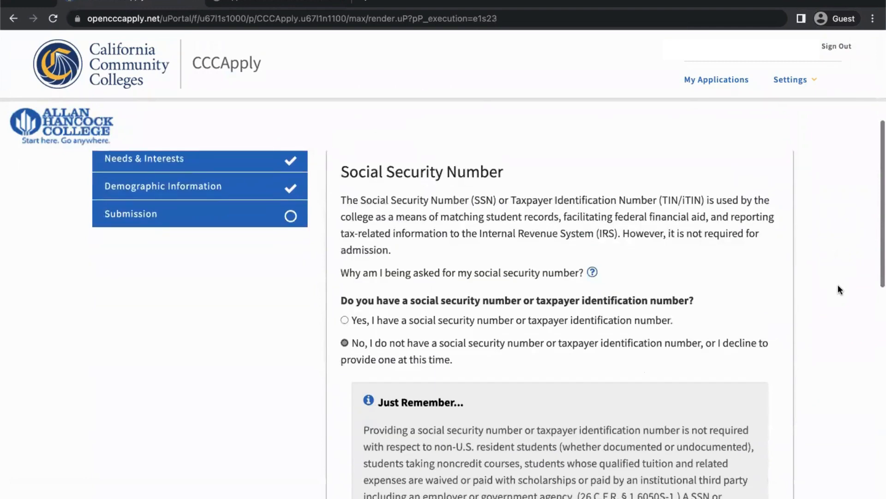
scroll(838, 286, "down", 9)
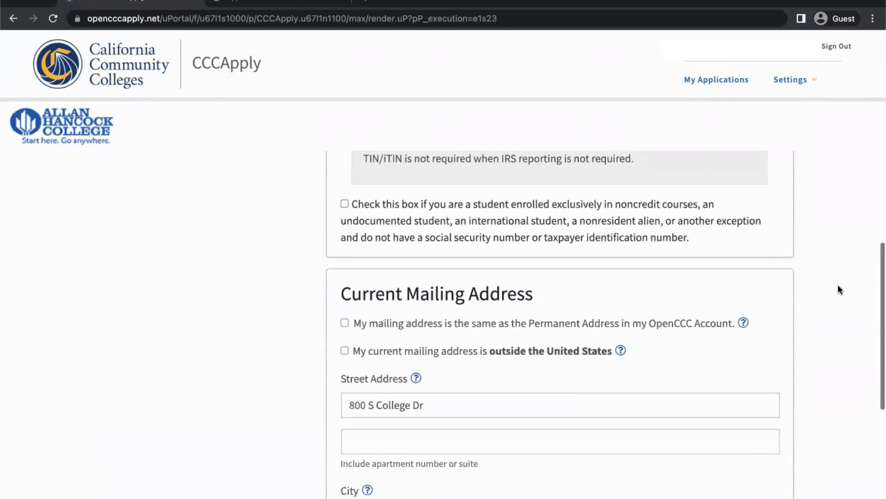
scroll(838, 286, "up", 1)
scroll(837, 285, "down", 1)
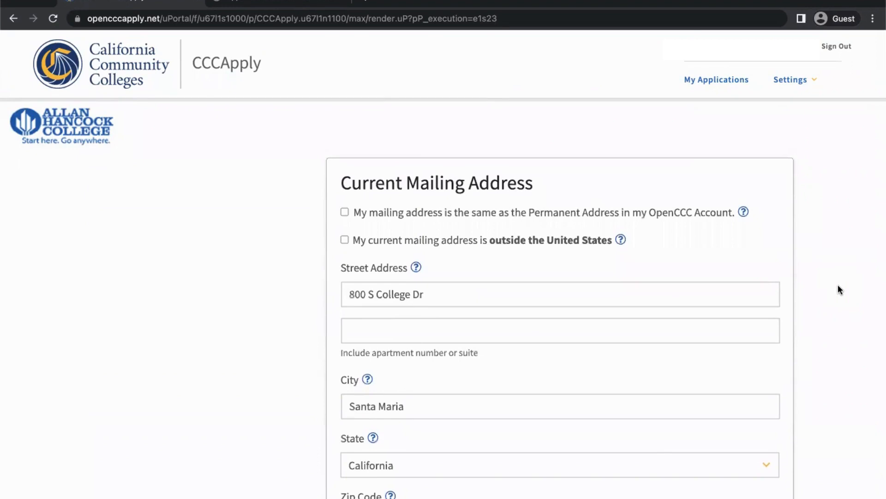
scroll(837, 285, "down", 5)
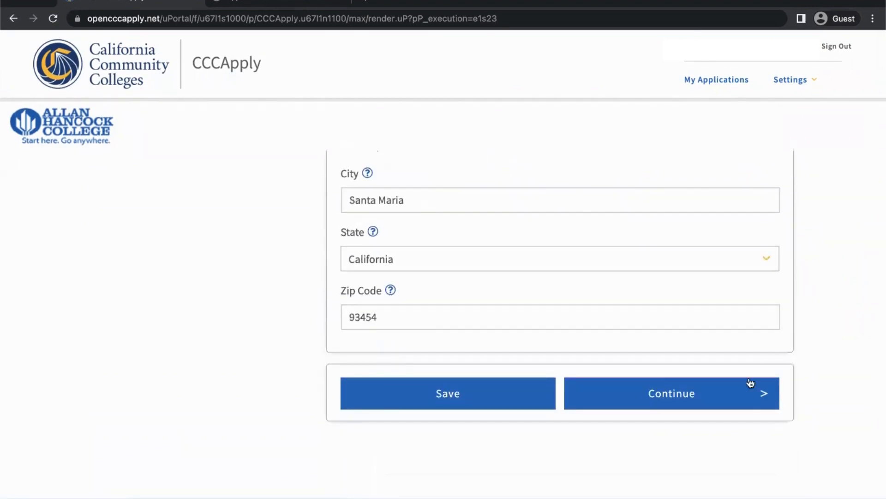
left_click(744, 399)
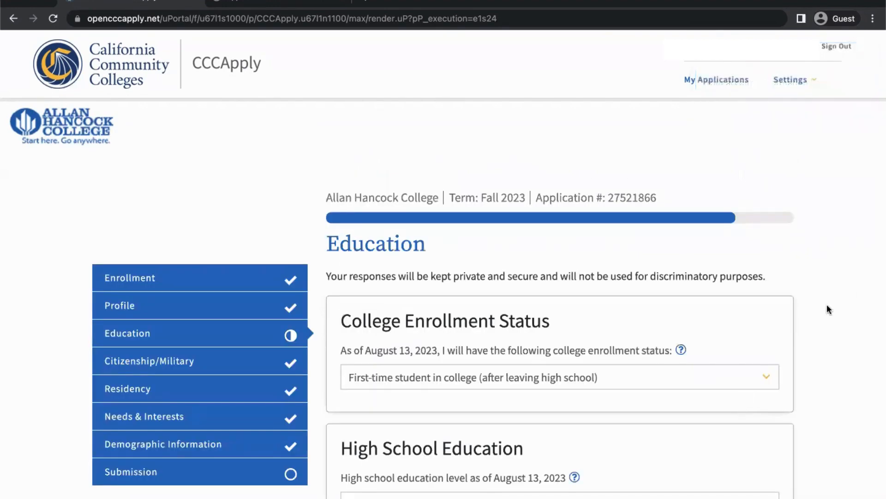
Step: Select "First-time student in college (after leaving high school)" as the college enrollment status
scroll(827, 306, "down", 3)
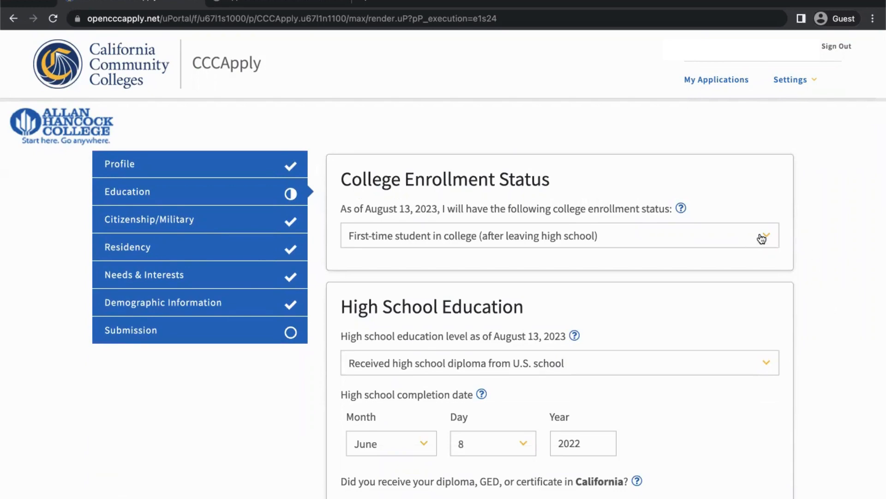
left_click(762, 236)
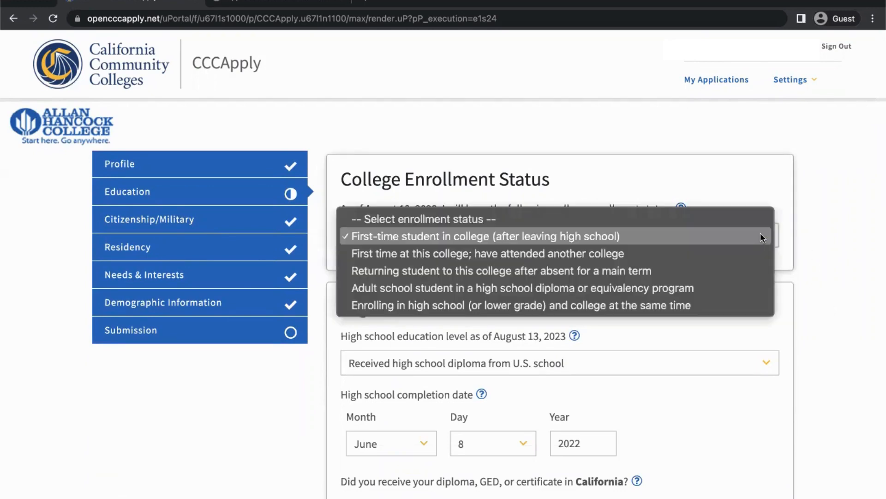
left_click(761, 234)
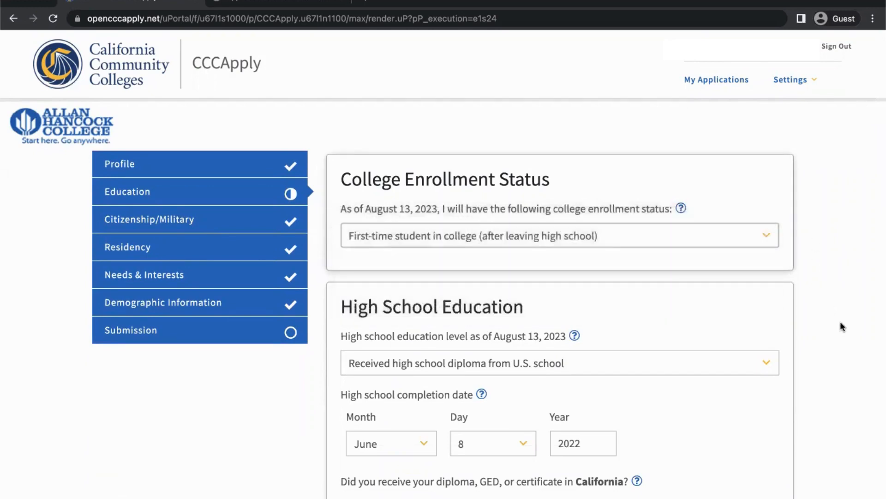
Step: Review the high school education answers and select California as the state of the most recent high school attended
scroll(840, 323, "down", 3)
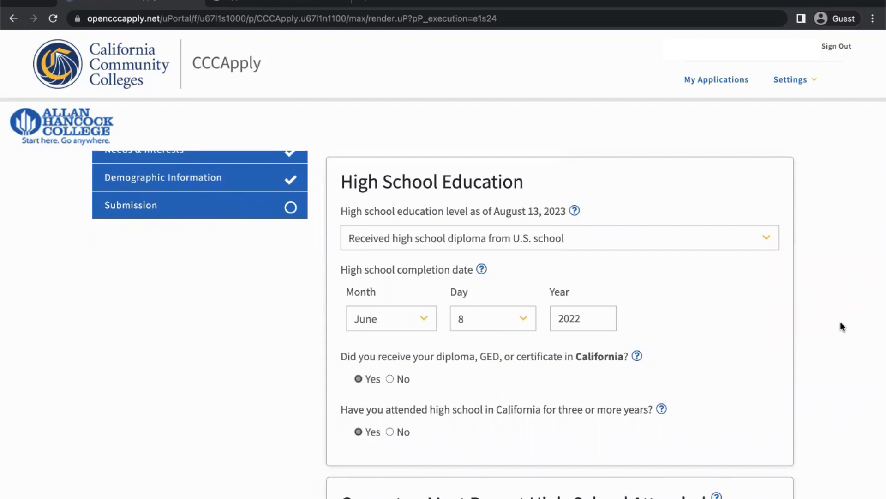
scroll(840, 322, "down", 6)
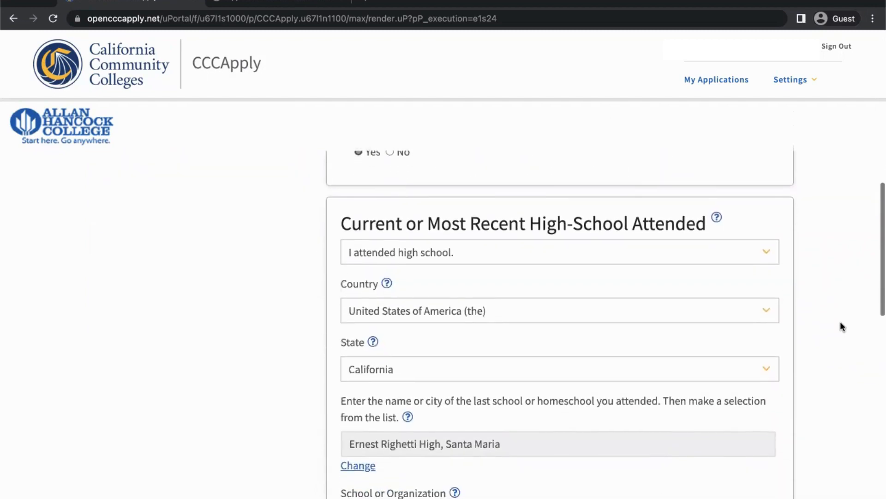
left_click(764, 356)
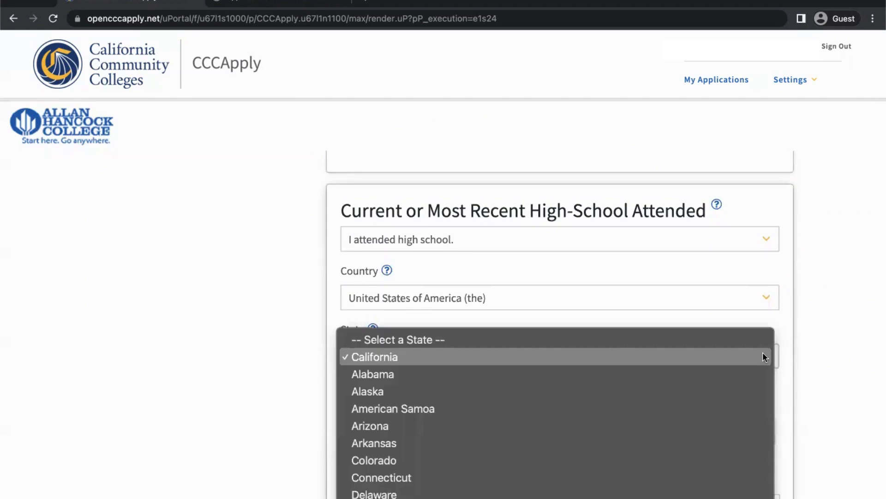
left_click(763, 354)
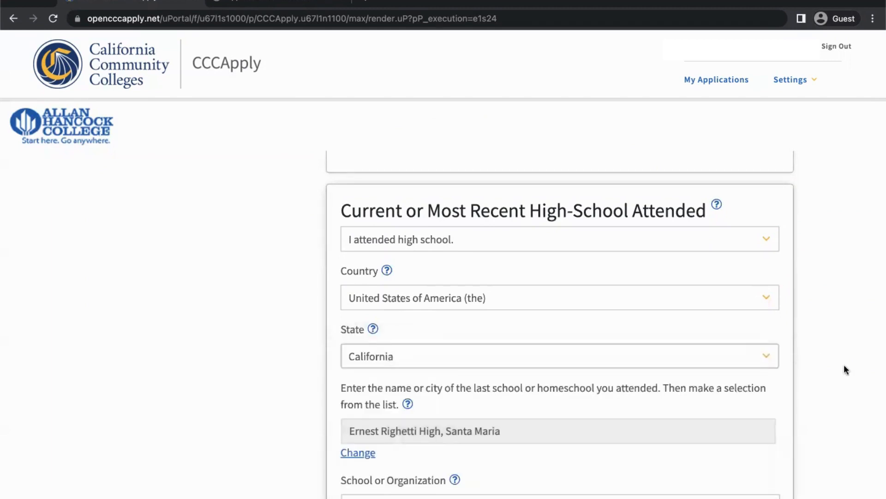
Step: Review the high school transcript GPA, English and math course answers, and continue to the Citizenship/Military section
scroll(838, 362, "down", 8)
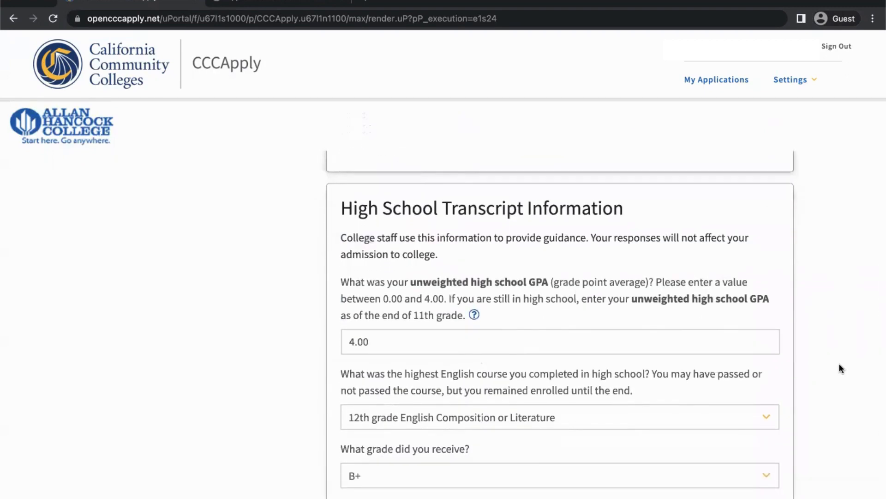
scroll(838, 362, "down", 1)
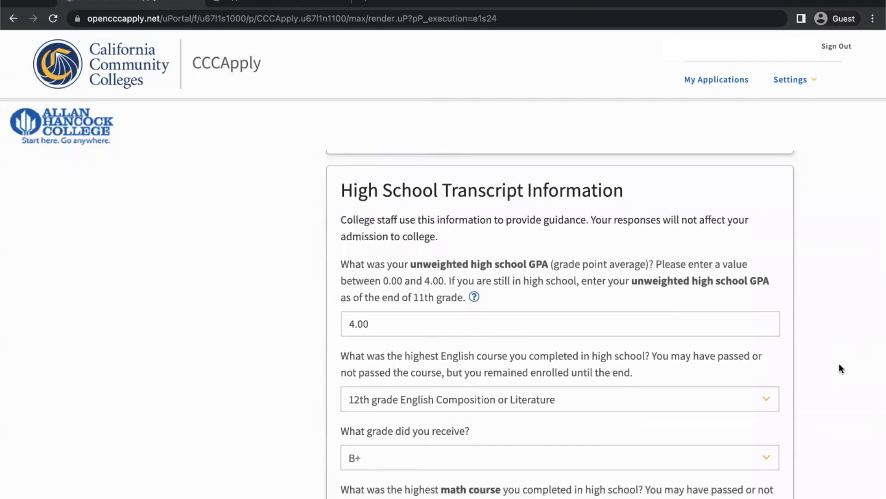
scroll(839, 368, "down", 1)
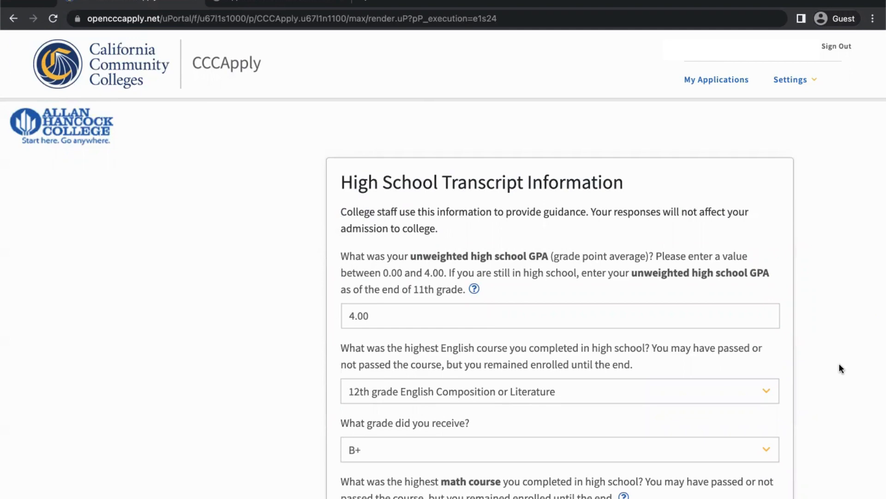
scroll(838, 364, "down", 5)
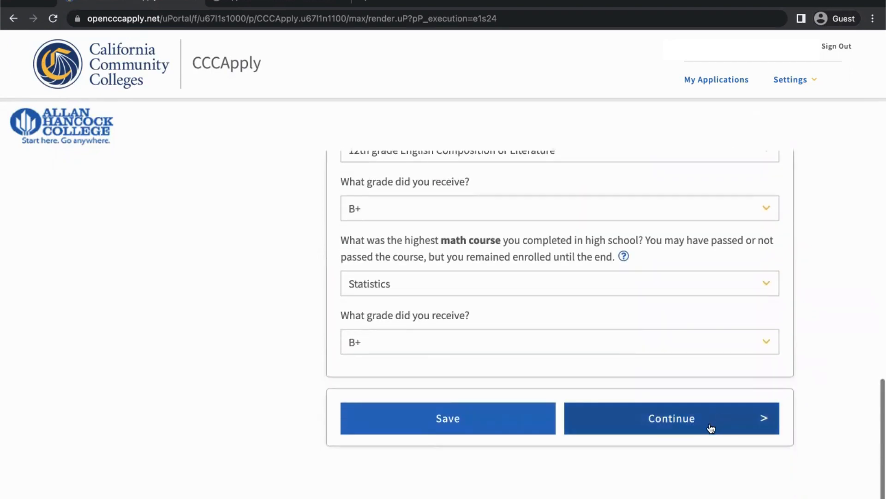
left_click(711, 428)
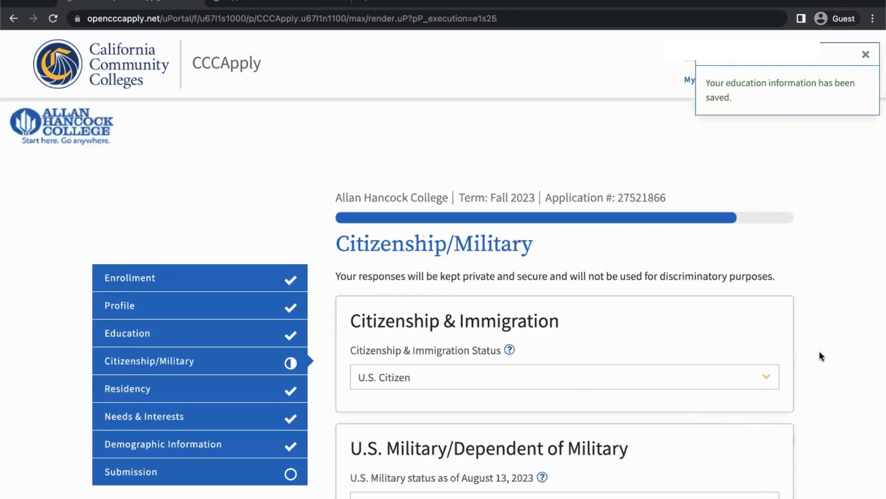
Step: Set the citizenship and immigration status to Other and mark that there are no visa documents
scroll(832, 331, "down", 2)
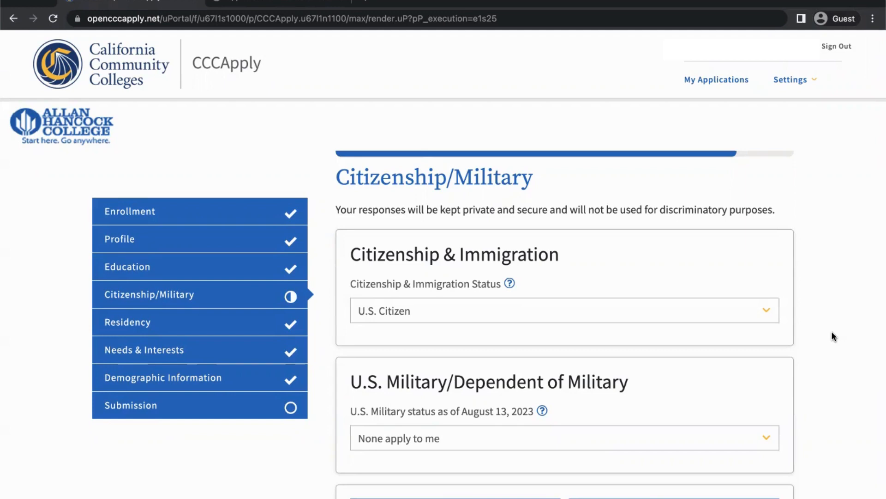
left_click(765, 320)
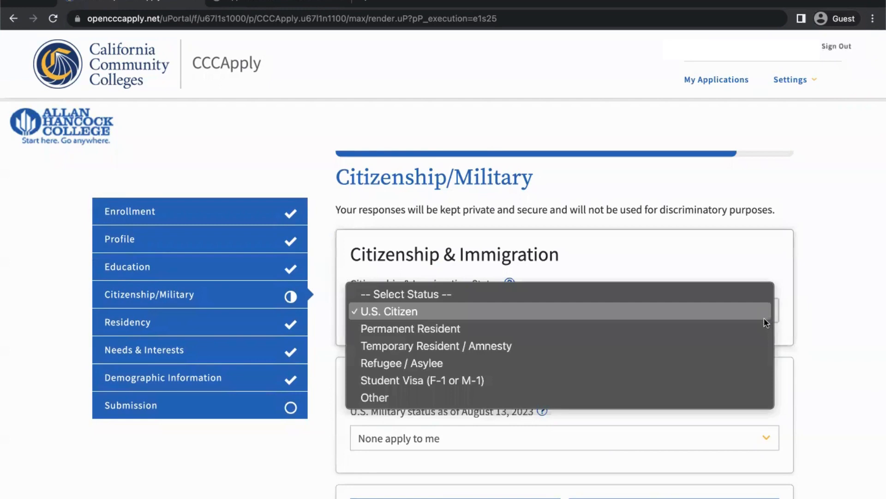
left_click(761, 390)
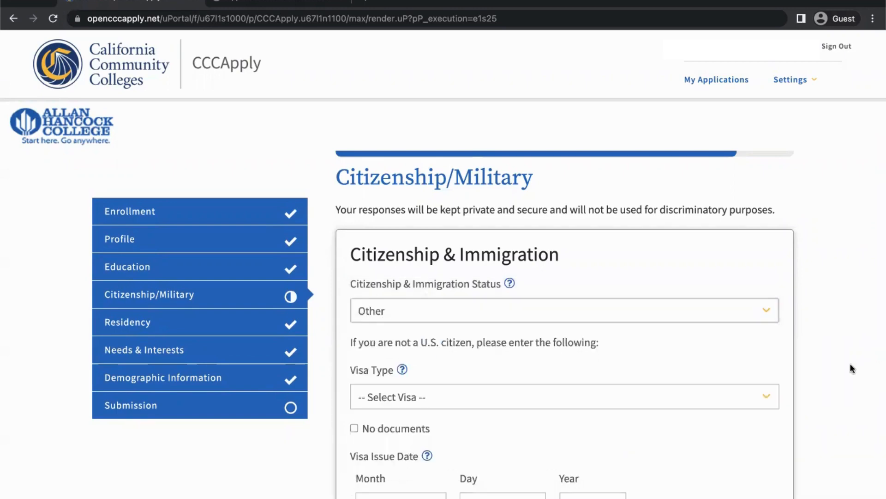
scroll(850, 366, "down", 2)
left_click(353, 330)
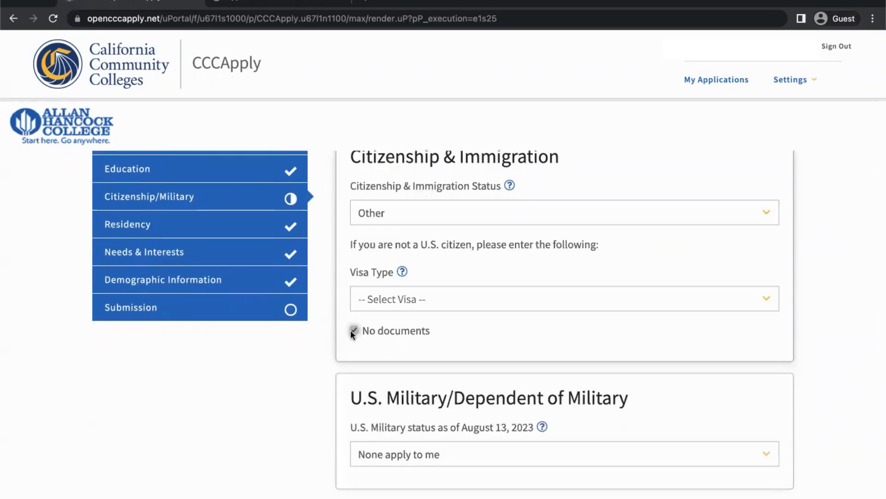
Step: Continue past the Citizenship/Military section, review the residency answers and proceed to the Needs & Interests section
scroll(763, 316, "down", 3)
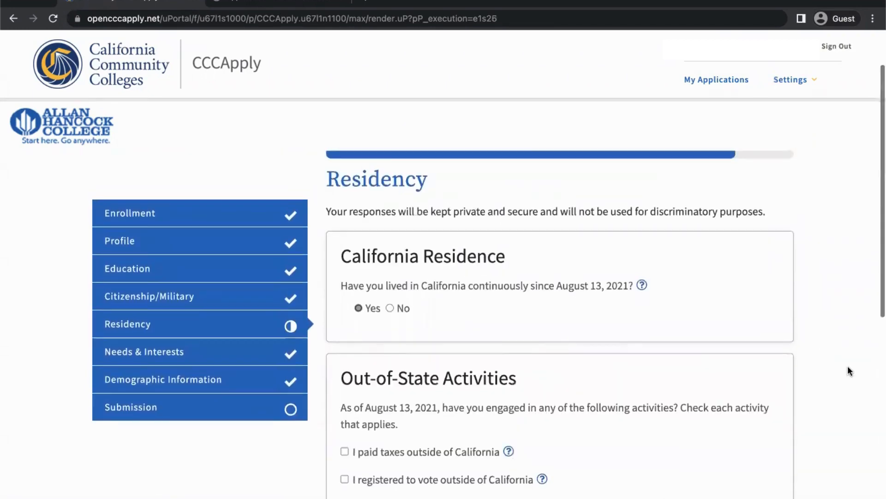
scroll(848, 366, "down", 1)
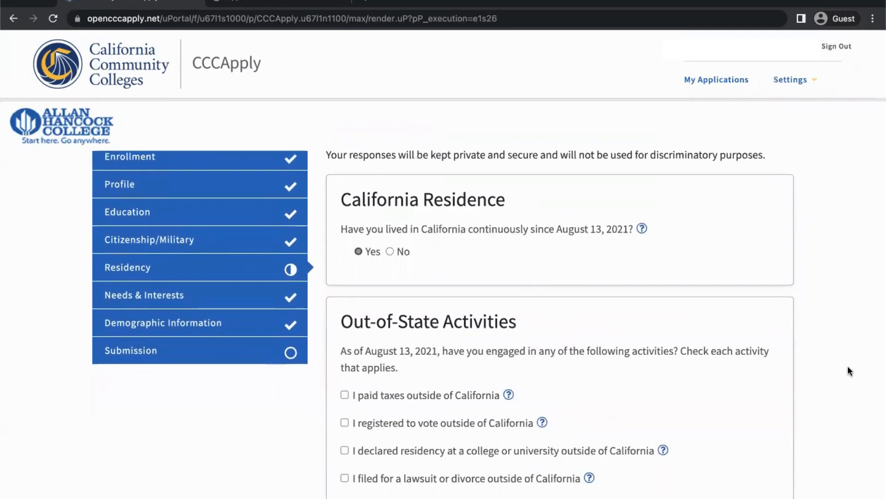
scroll(848, 367, "down", 5)
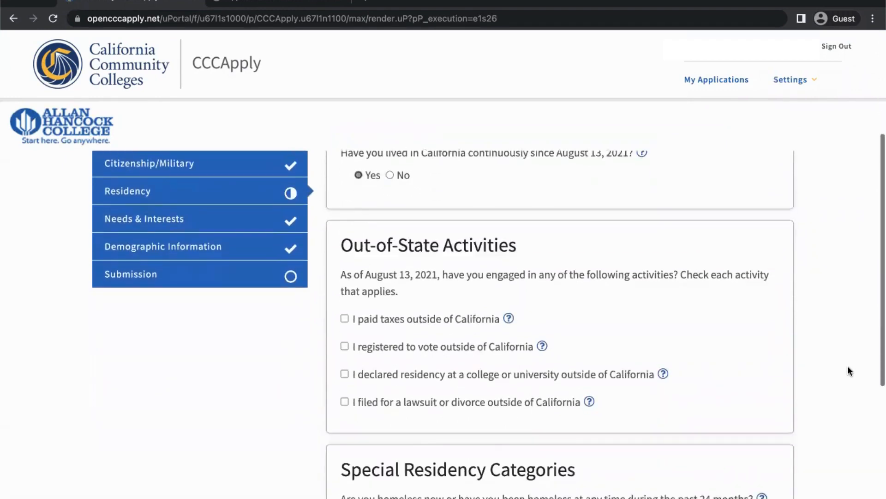
scroll(847, 371, "down", 2)
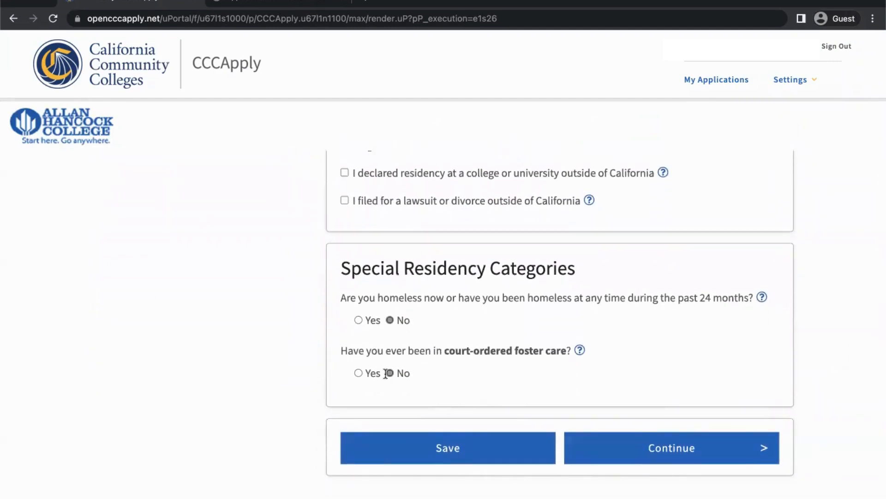
left_click(754, 448)
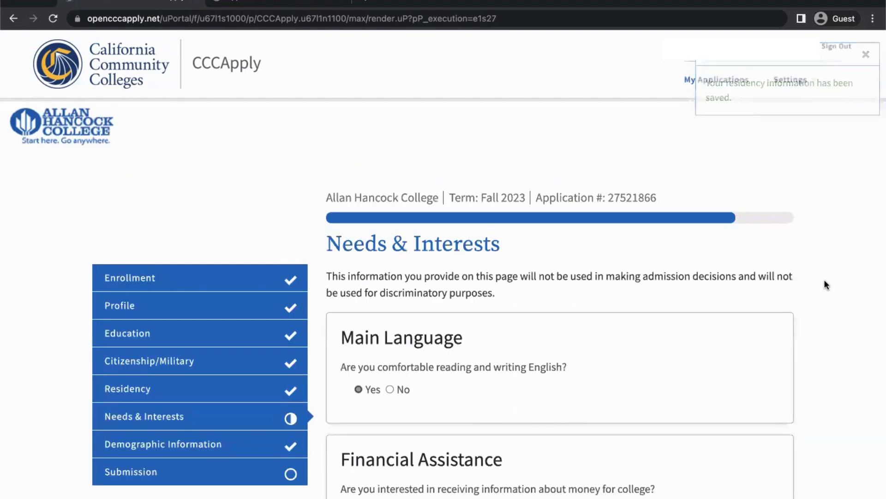
Step: Review the language, financial assistance, athletics and Programs & Services answers, and continue to the Demographic Information section
scroll(825, 283, "down", 3)
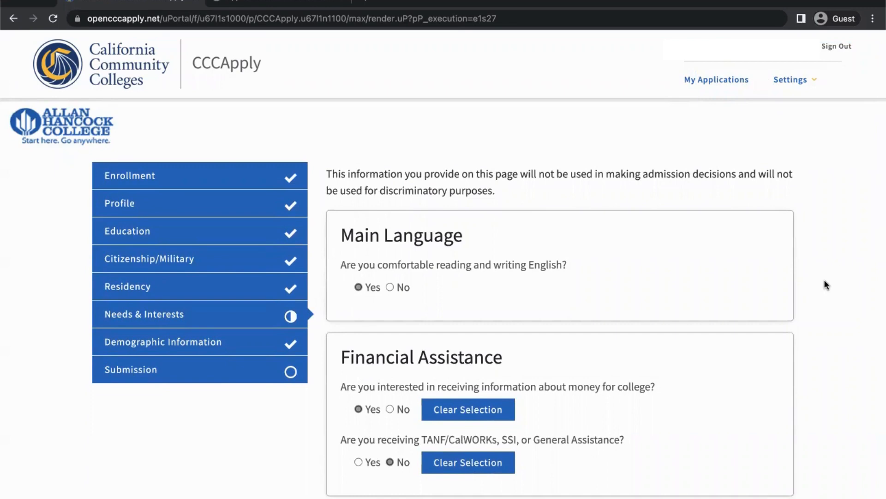
scroll(826, 284, "down", 10)
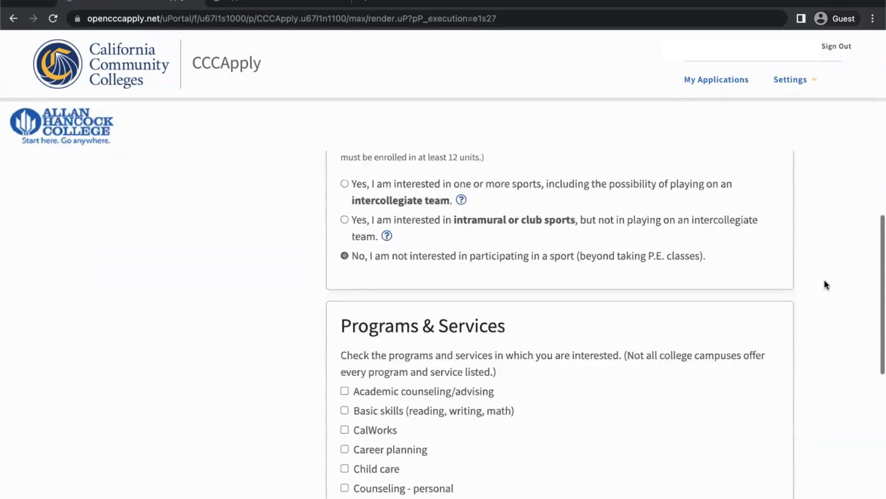
scroll(826, 284, "down", 3)
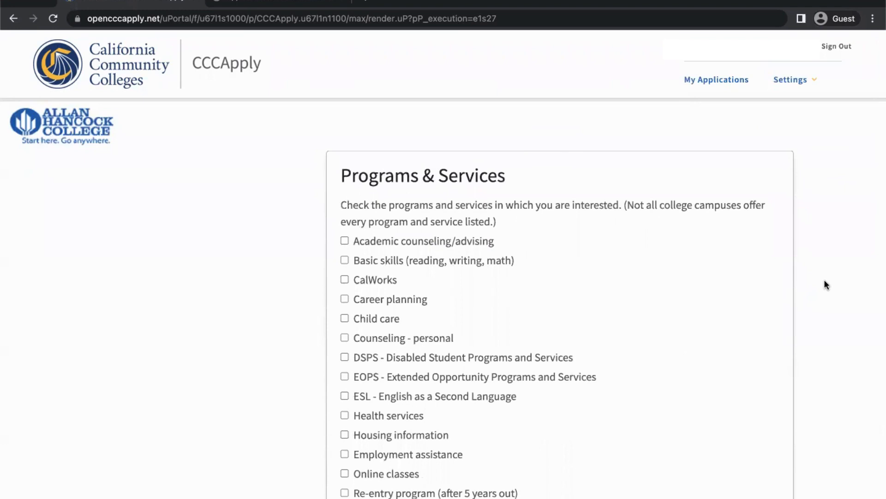
left_click(344, 357)
scroll(287, 364, "down", 6)
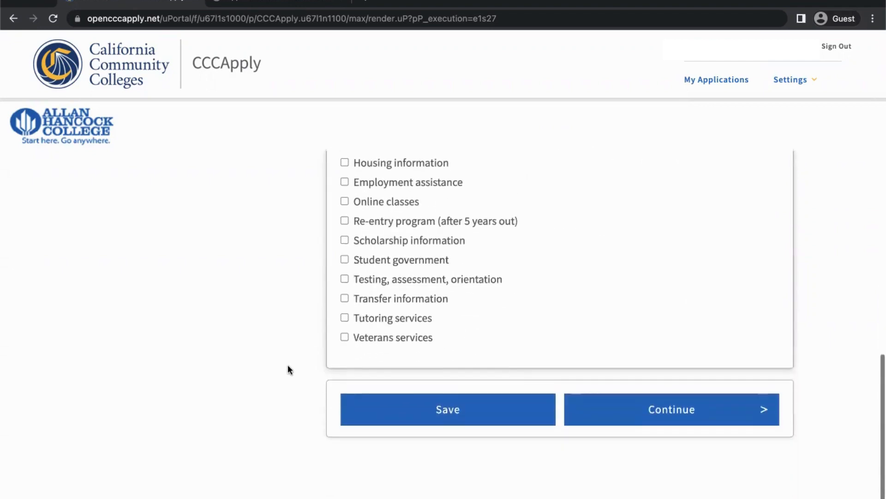
left_click(721, 393)
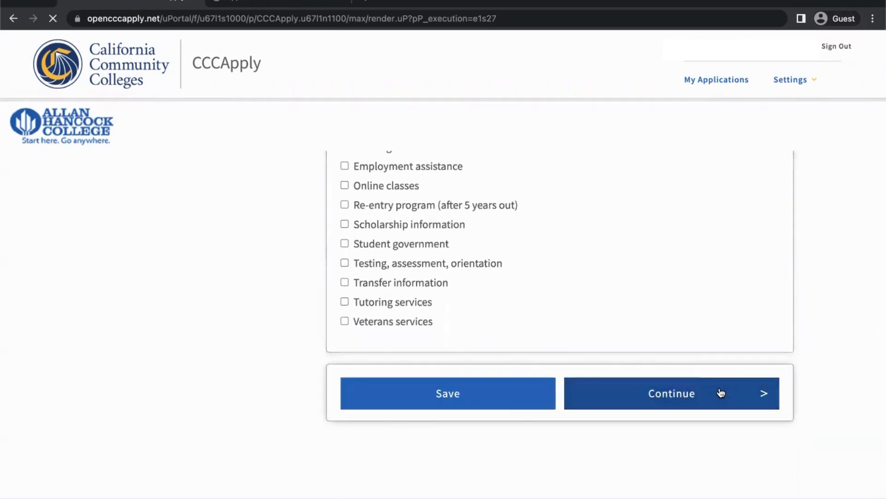
Step: Review the gender, transgender and sexual orientation answers, check the available gender options and keep Female selected
scroll(843, 355, "down", 5)
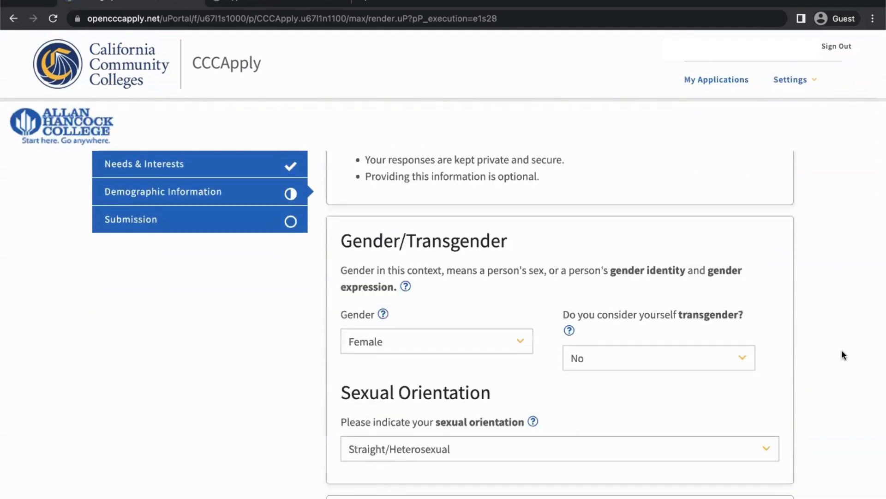
scroll(843, 355, "up", 1)
scroll(843, 354, "down", 2)
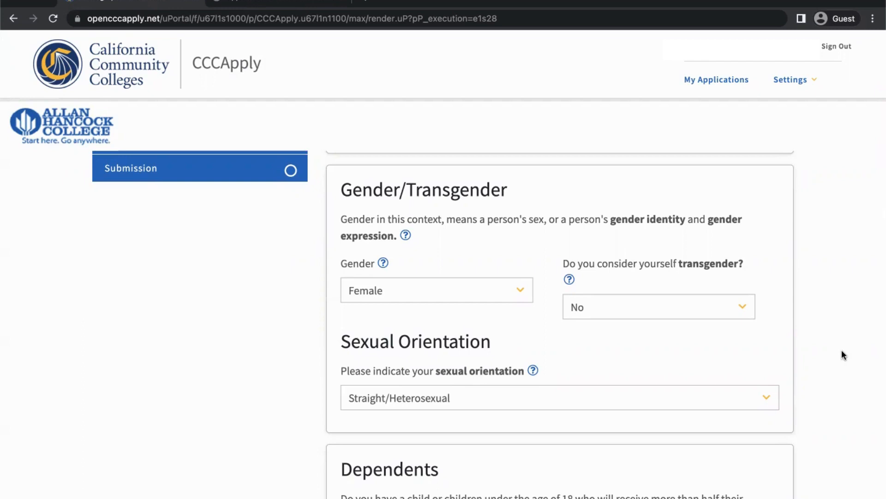
left_click(509, 292)
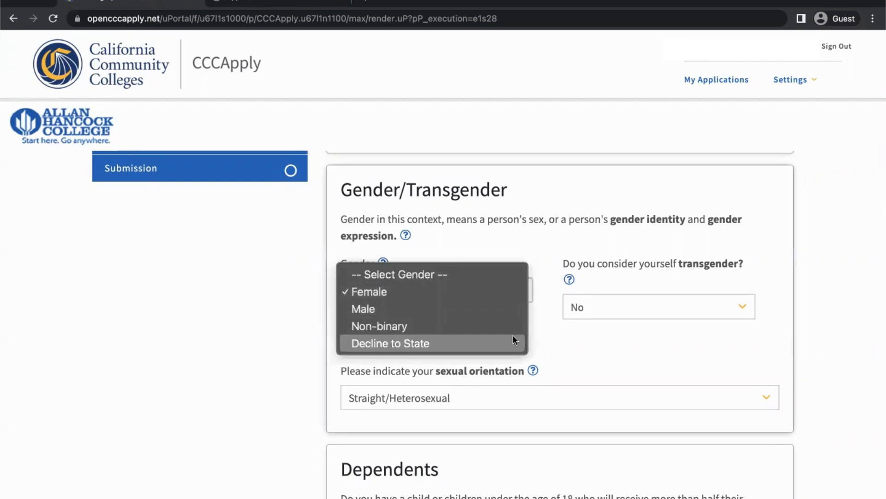
left_click(505, 292)
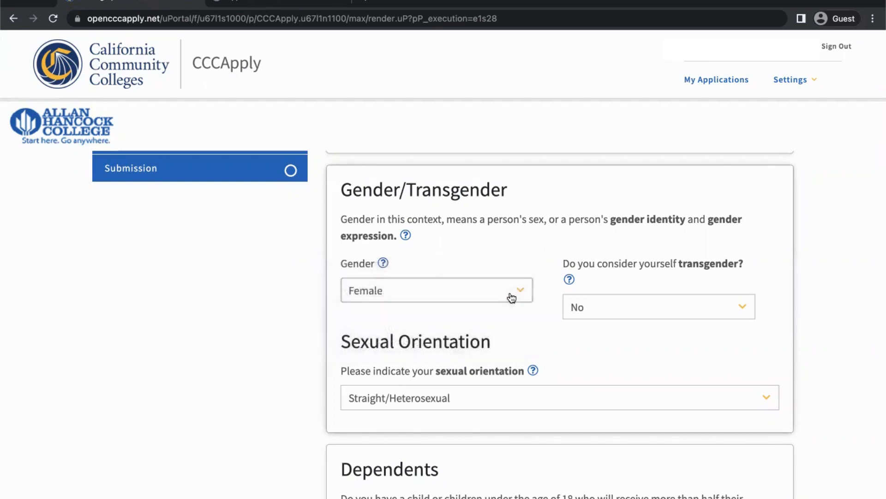
Step: Review the dependents answer and look through the education level options for Parent or Guardian 1 and 2
scroll(821, 264, "down", 8)
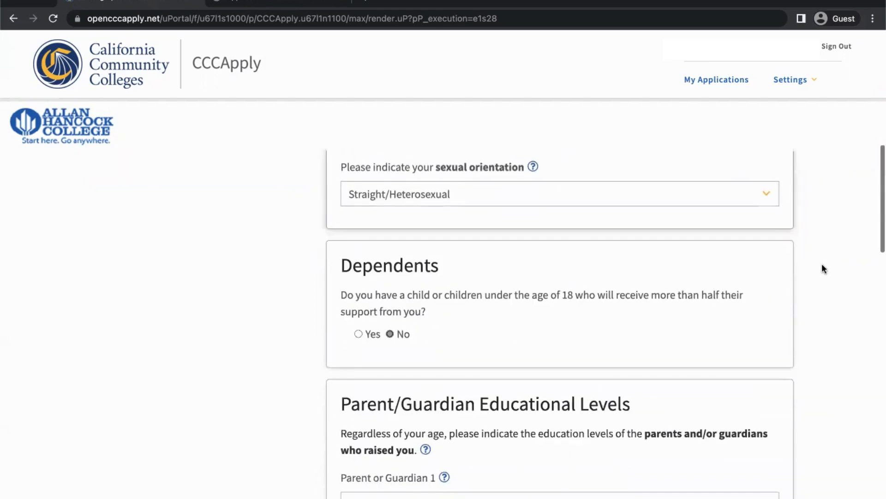
scroll(823, 268, "down", 2)
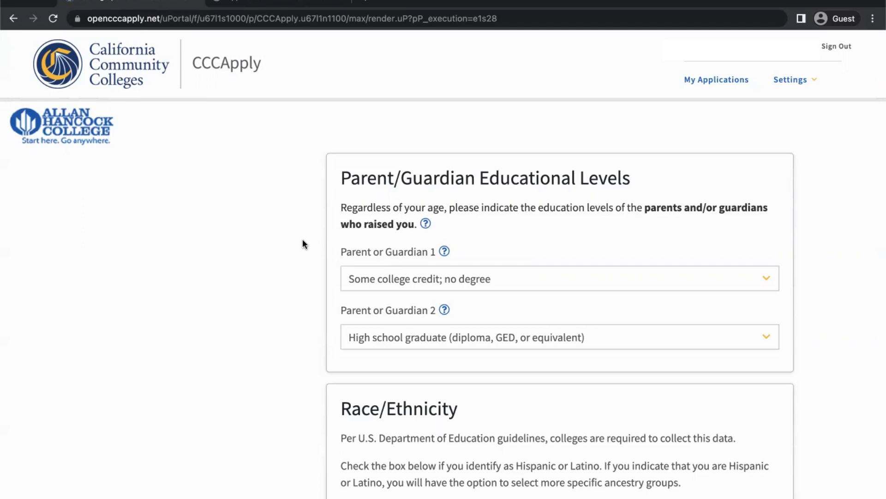
left_click(351, 274)
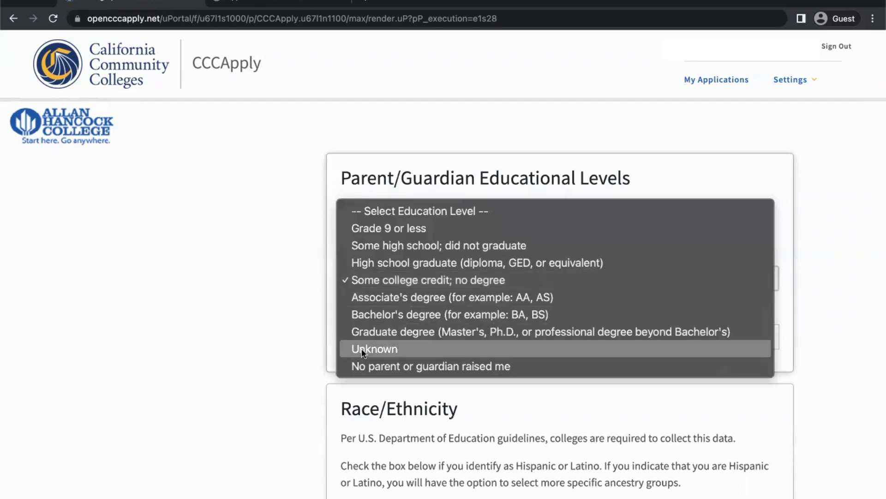
left_click(268, 329)
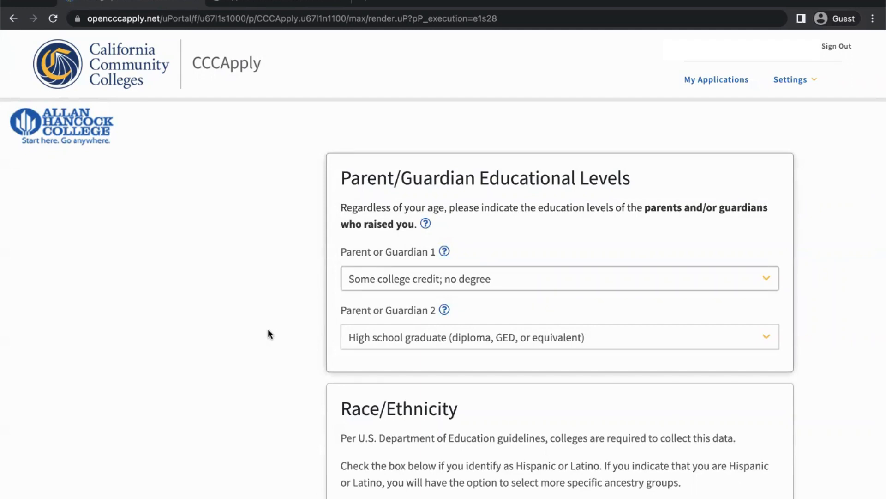
left_click(355, 339)
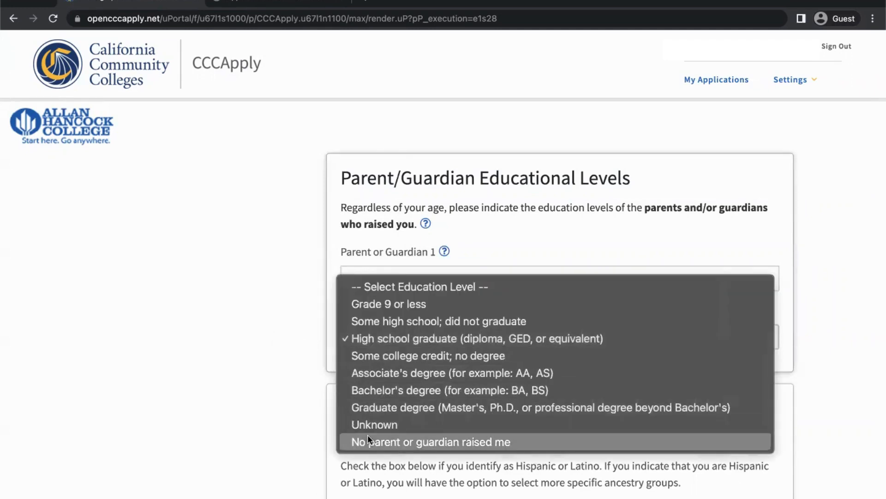
left_click(309, 369)
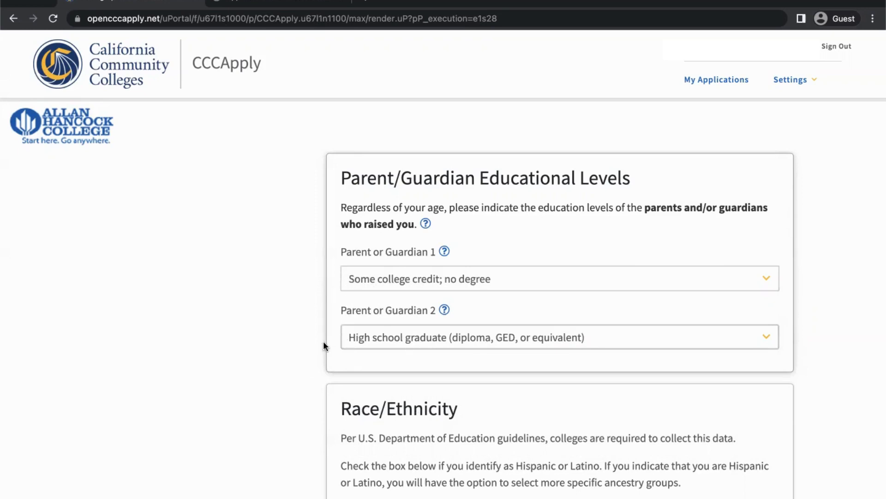
Step: Review the Race/Ethnicity answers and continue to the Submission section
scroll(318, 347, "down", 5)
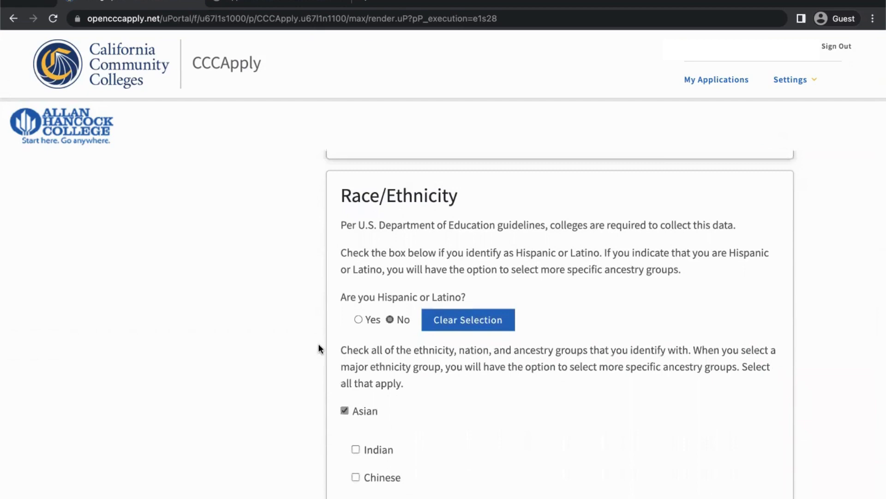
scroll(318, 344, "down", 13)
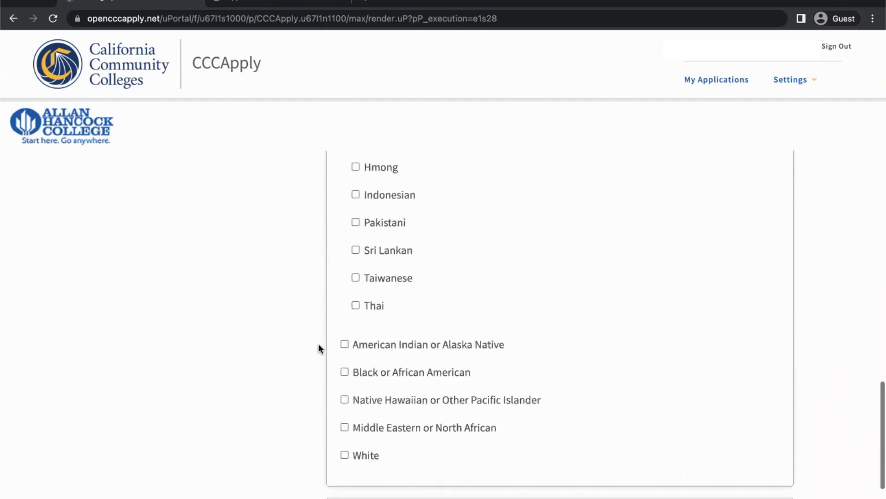
scroll(319, 347, "down", 3)
left_click(726, 394)
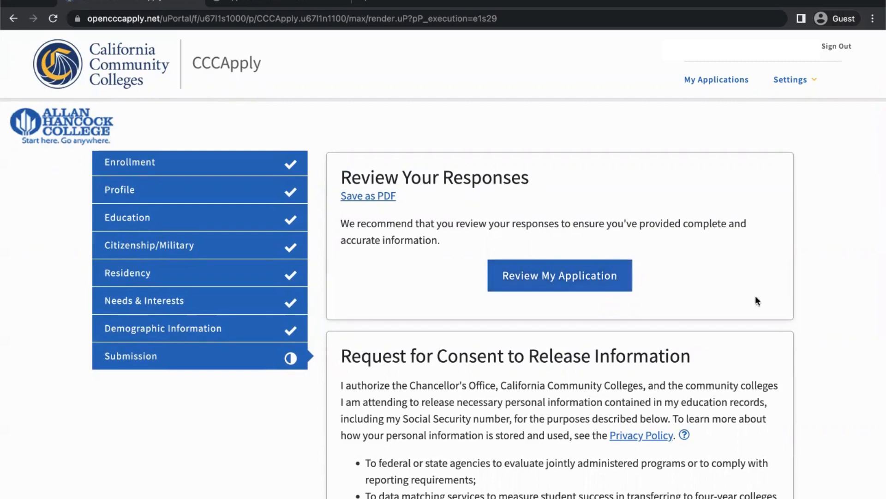
Step: Consent to the release of information and check the declaration that the application's information is true and correct
scroll(810, 334, "down", 4)
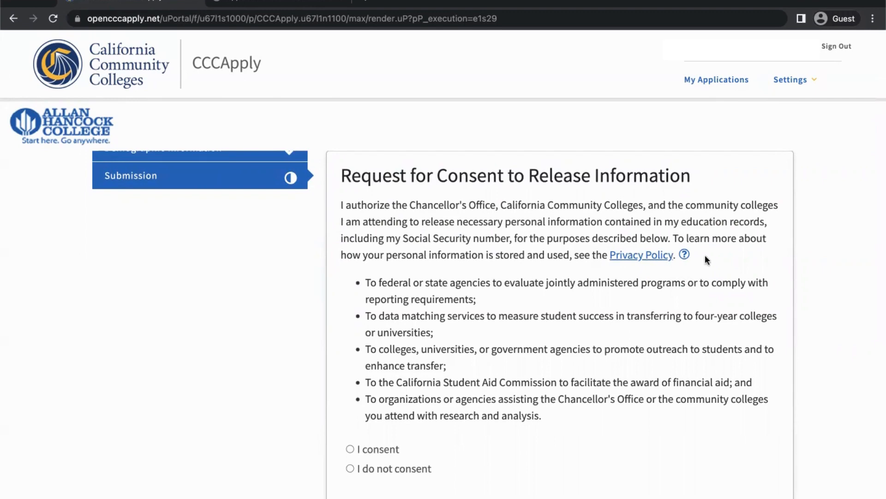
left_click(350, 448)
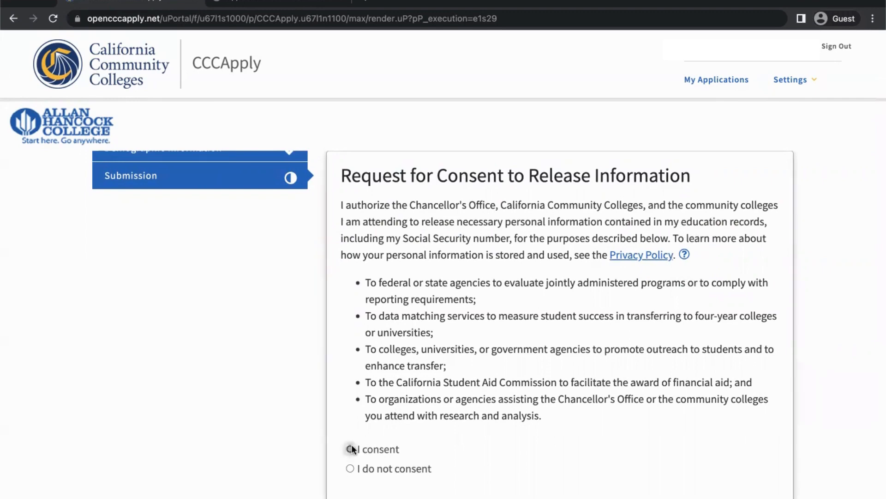
scroll(300, 420, "down", 8)
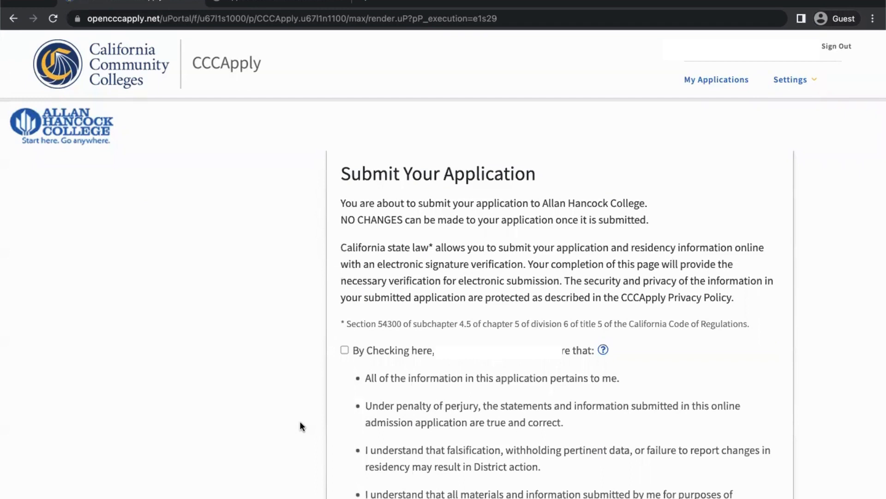
left_click(345, 349)
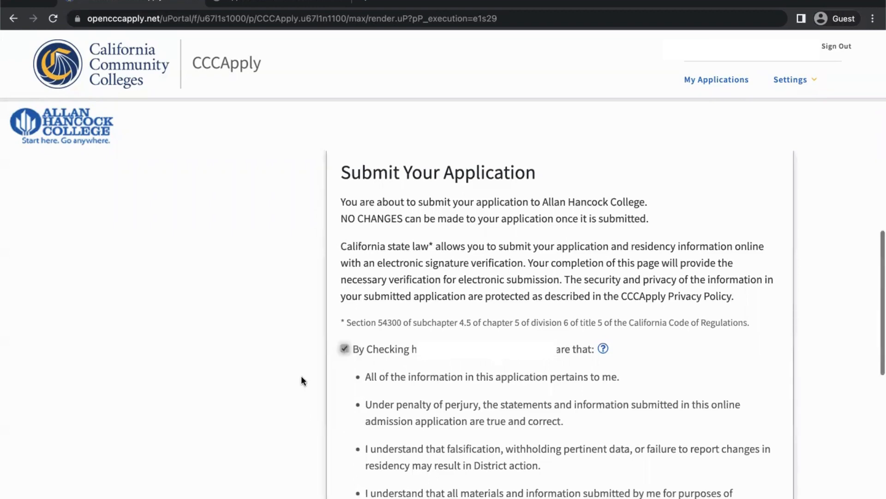
Step: Check the financial aid acknowledgement and go to the end of the Submission page
scroll(302, 381, "down", 5)
left_click(344, 308)
scroll(295, 352, "down", 6)
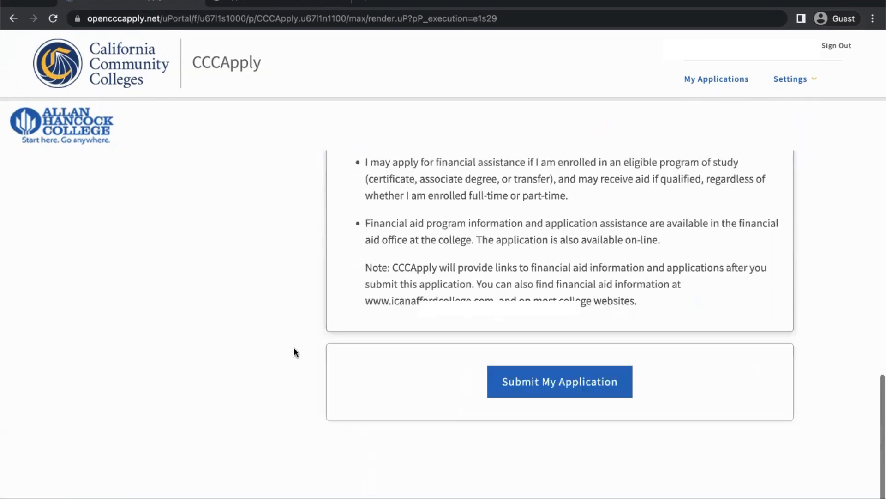